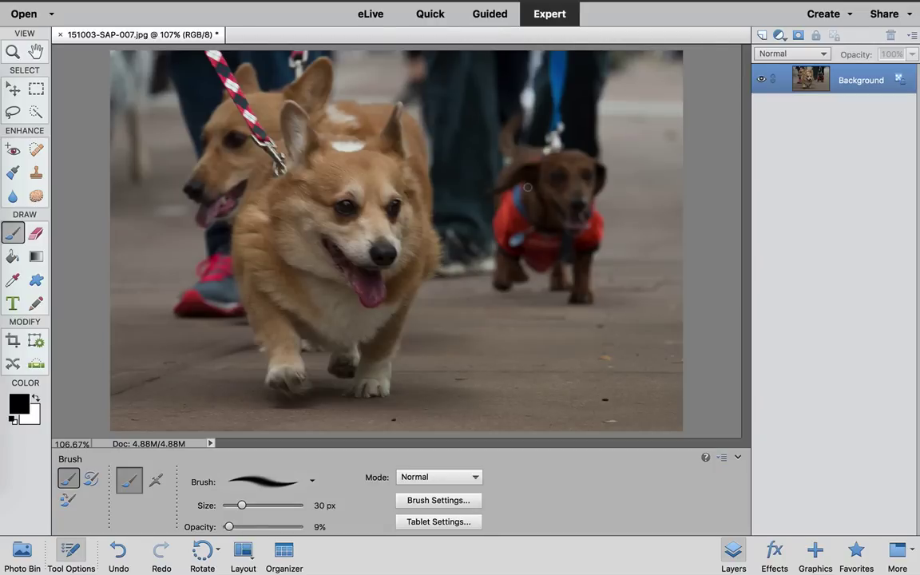
- Zoom the corgi photo to 300% to judge how blurry its face is
{"action": "key", "text": "super"}
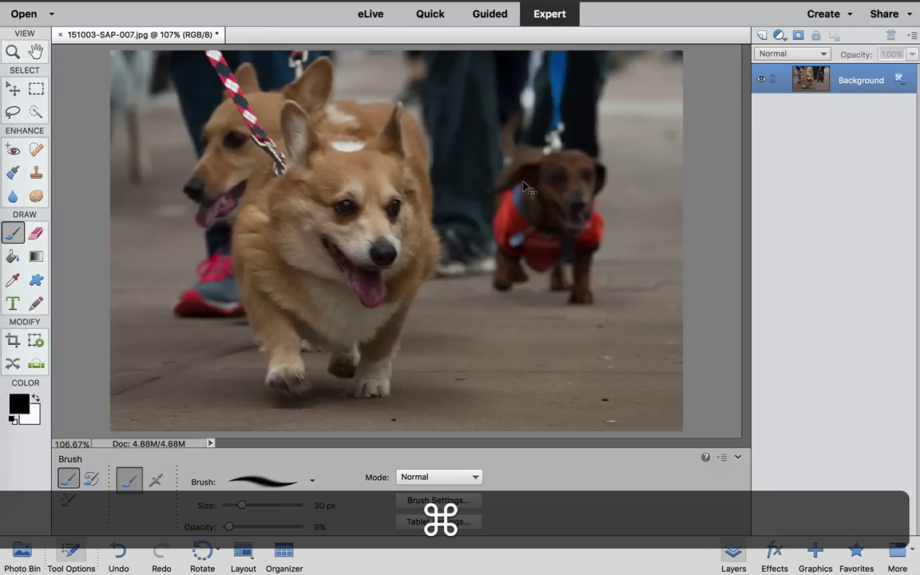
{"action": "key", "text": "super+equal"}
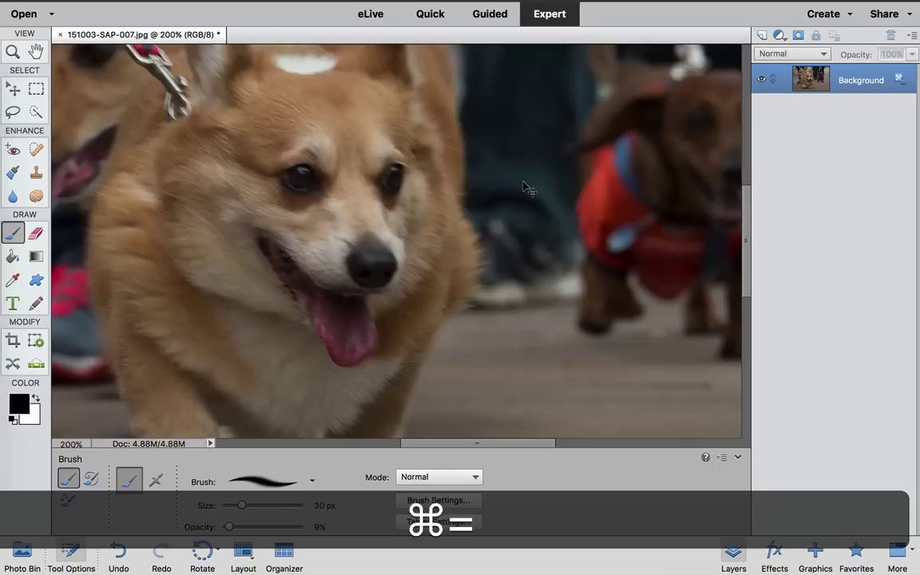
{"action": "key", "text": "super+equal"}
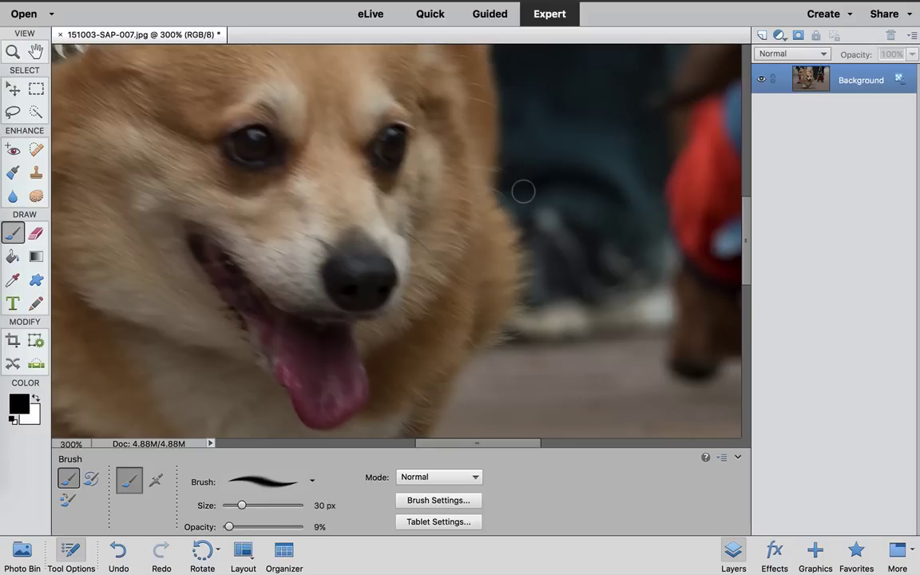
- Fit the photo on screen and duplicate Background twice into Layer 1 and Layer 1 copy
{"action": "key", "text": "super+0"}
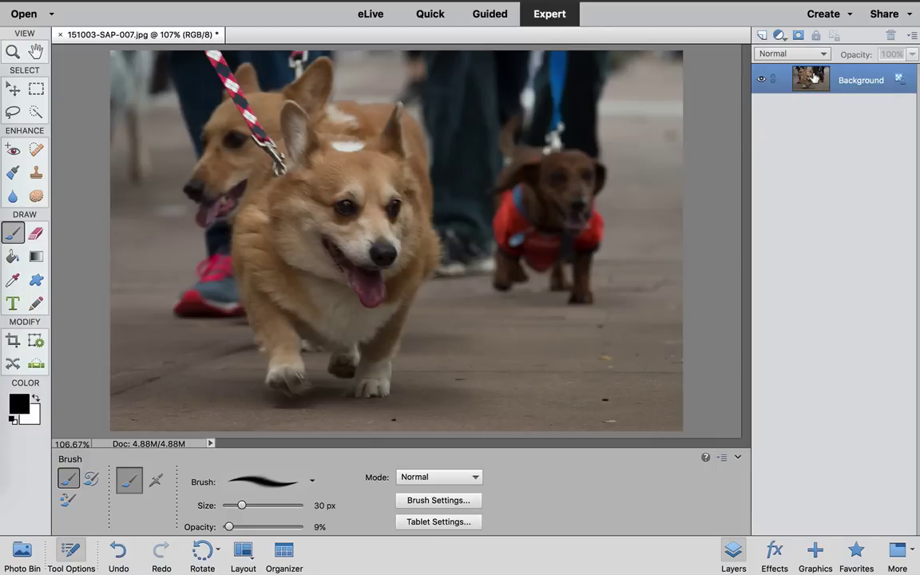
{"action": "key", "text": "super"}
{"action": "key", "text": "super+j"}
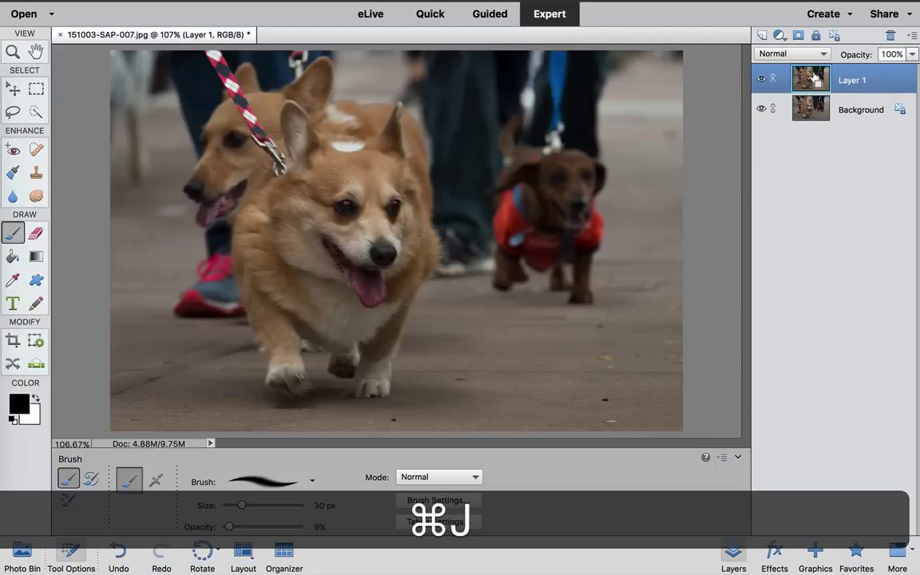
{"action": "key", "text": "super+j"}
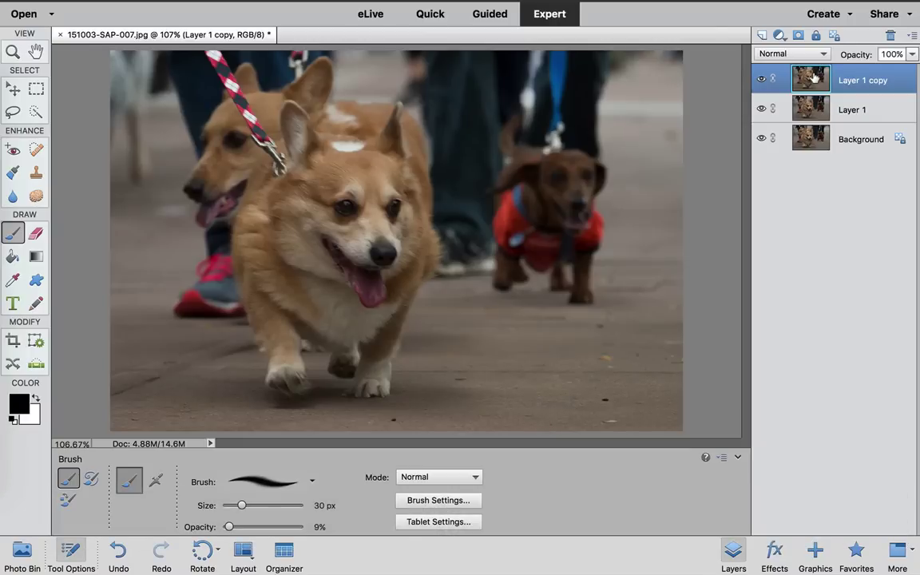
- Apply Enhance > Auto Shake Reduction to Layer 1 copy
{"action": "mouse_move", "coordinate": [468, 3]}
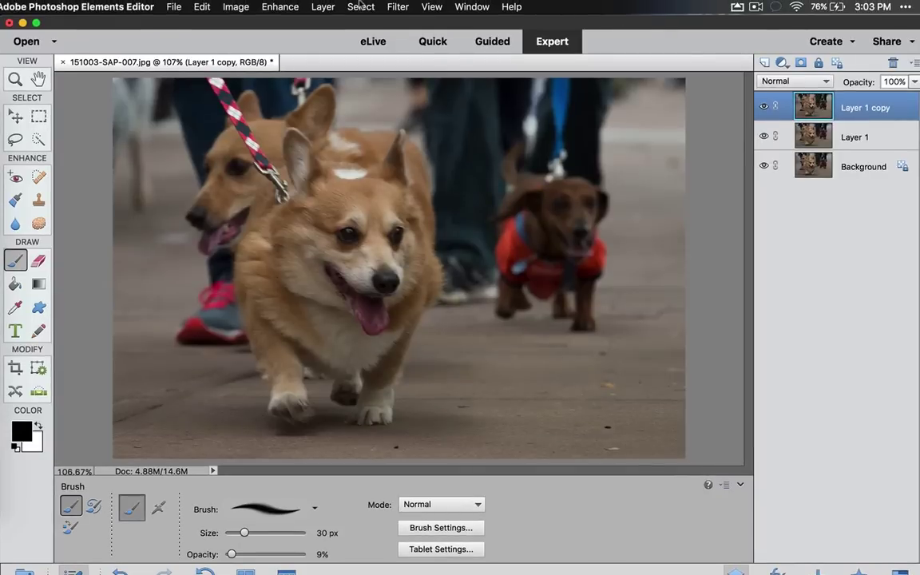
{"action": "left_click", "coordinate": [292, 6]}
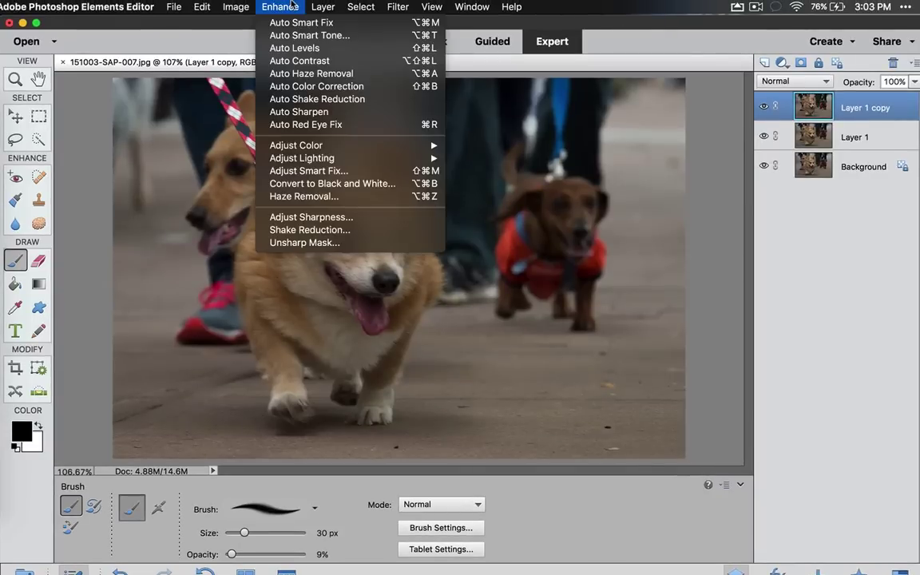
{"action": "left_click", "coordinate": [295, 99]}
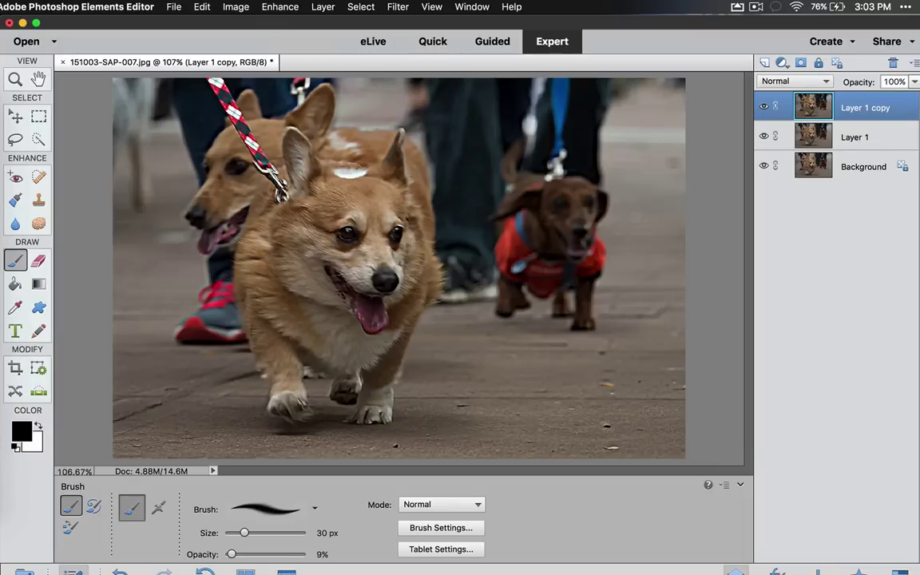
- Hide Layer 1 copy and apply manual Shake Reduction to Layer 1, centred on the face with slightly lower sensitivity
{"action": "left_click", "coordinate": [764, 106]}
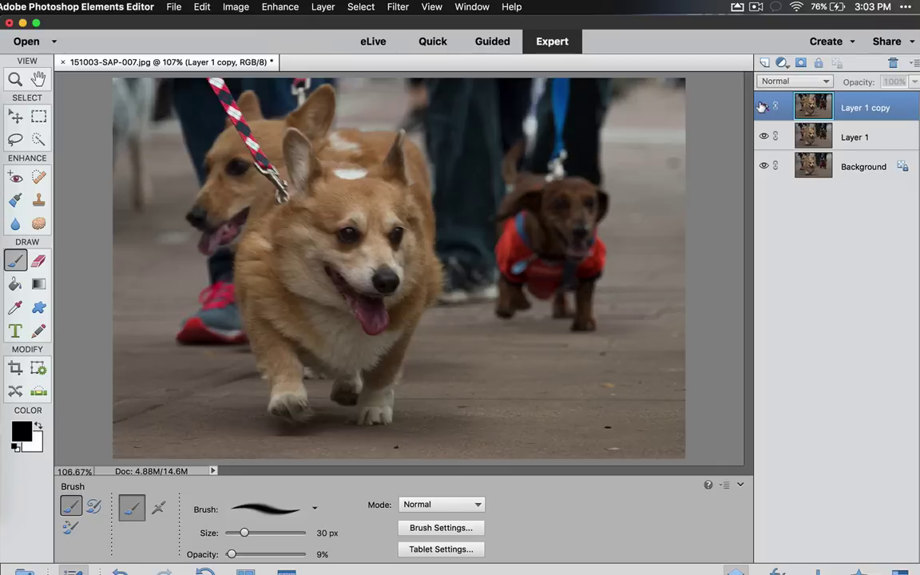
{"action": "left_click", "coordinate": [813, 137]}
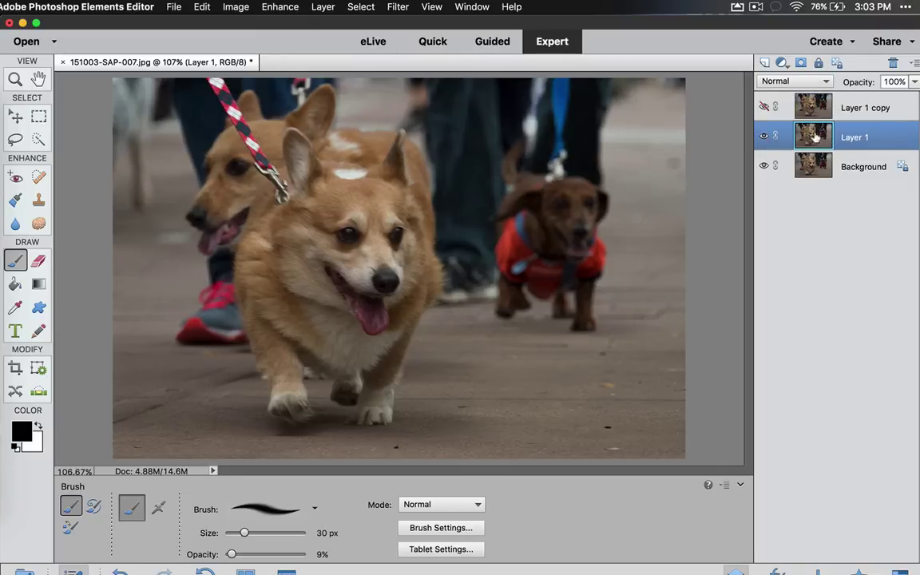
{"action": "left_click", "coordinate": [269, 6]}
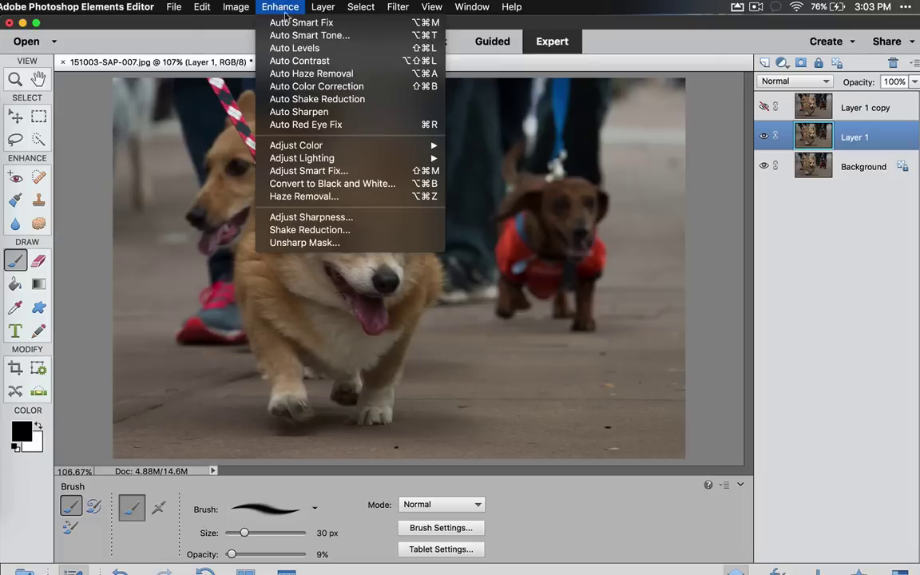
{"action": "left_click", "coordinate": [292, 232]}
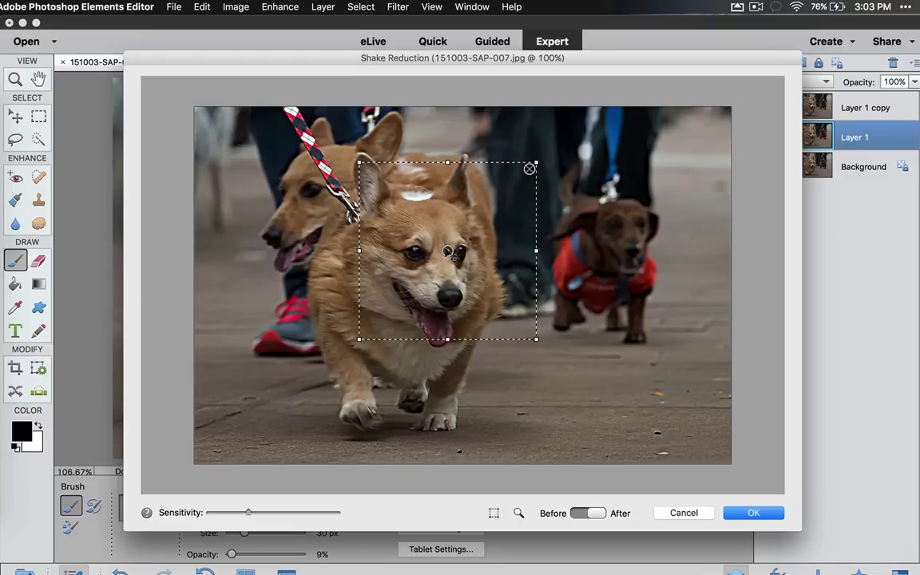
{"action": "left_click_drag", "start_coordinate": [451, 254], "coordinate": [438, 276]}
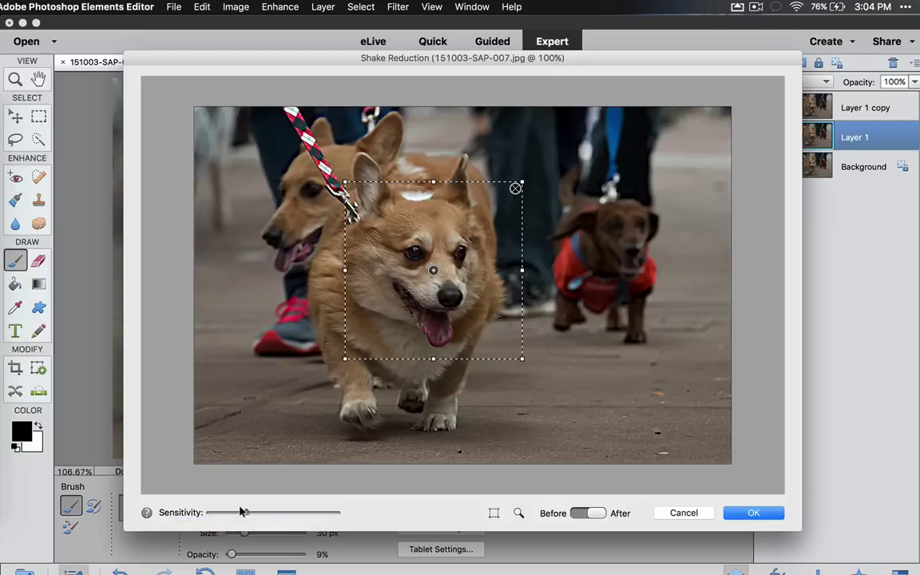
{"action": "left_click_drag", "start_coordinate": [239, 511], "coordinate": [236, 512]}
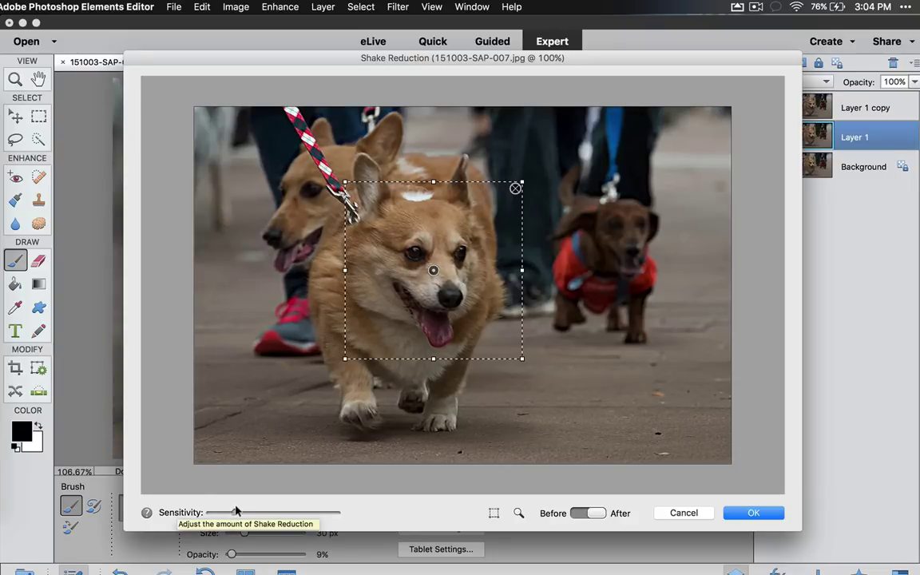
{"action": "left_click", "coordinate": [589, 513]}
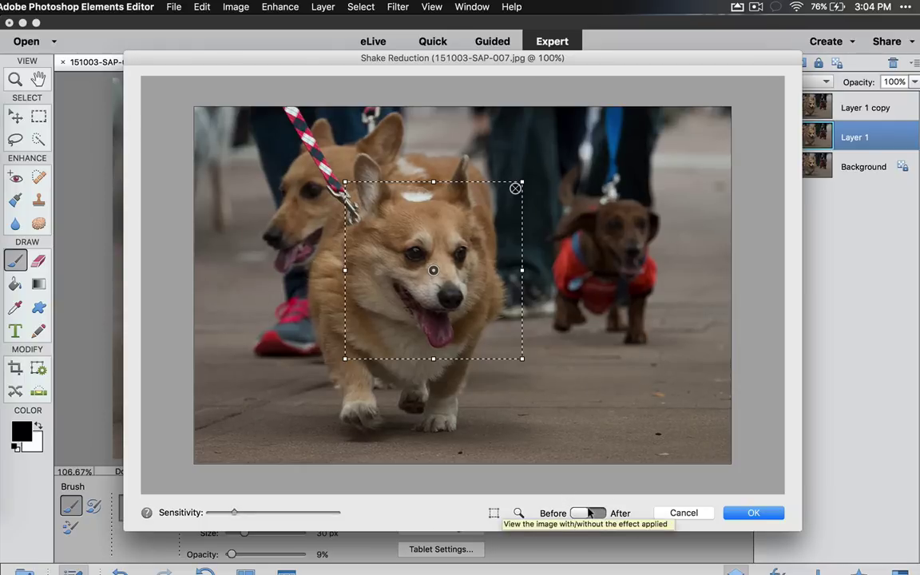
{"action": "left_click", "coordinate": [579, 512]}
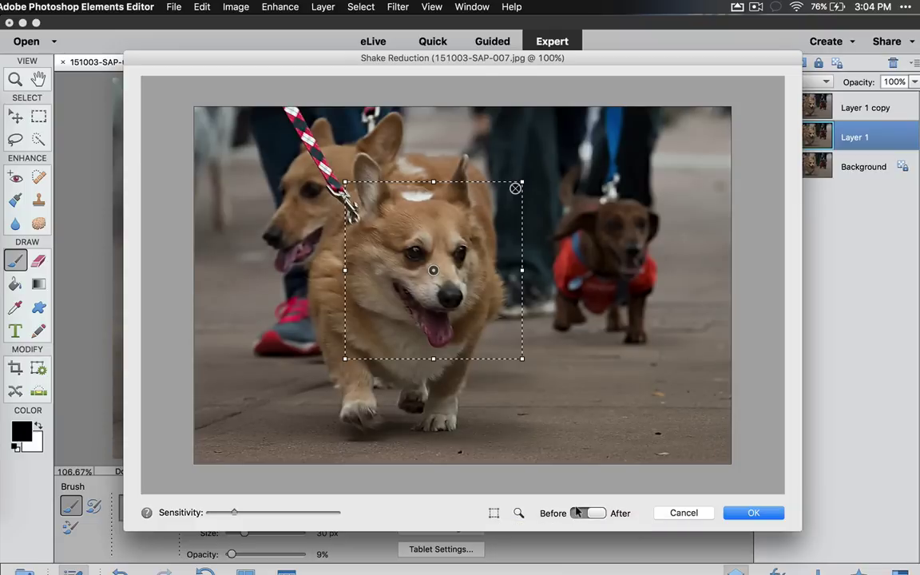
{"action": "left_click", "coordinate": [759, 513]}
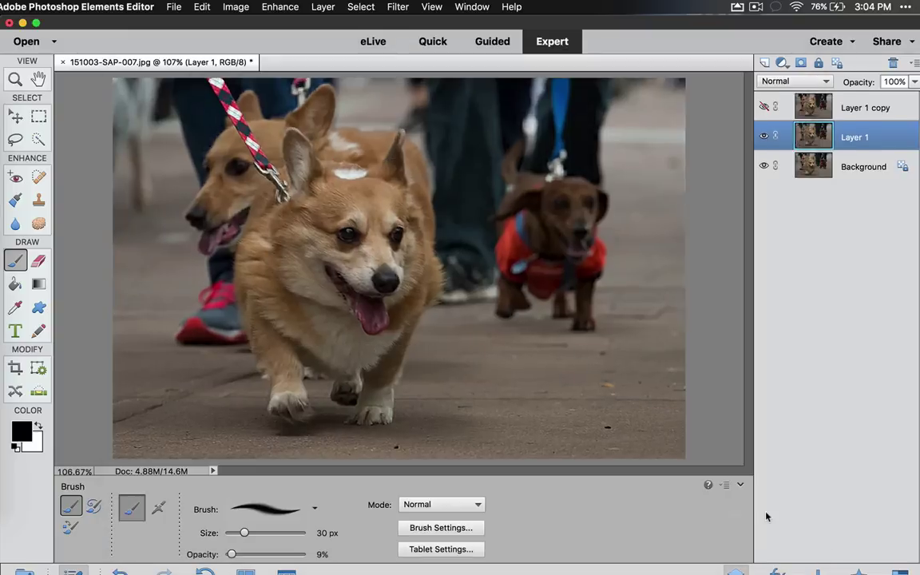
{"action": "left_click", "coordinate": [763, 106]}
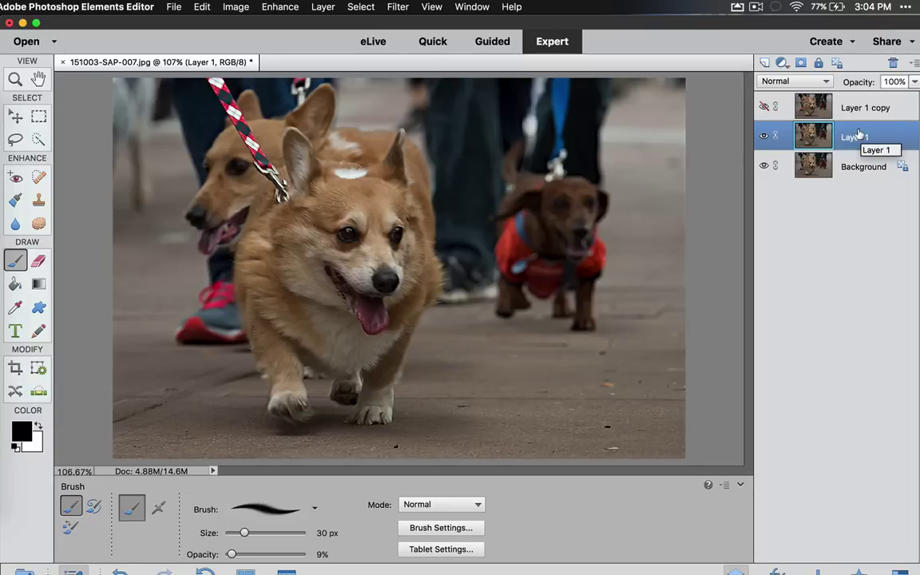
{"action": "key", "text": "super"}
{"action": "key", "text": "super+equal"}
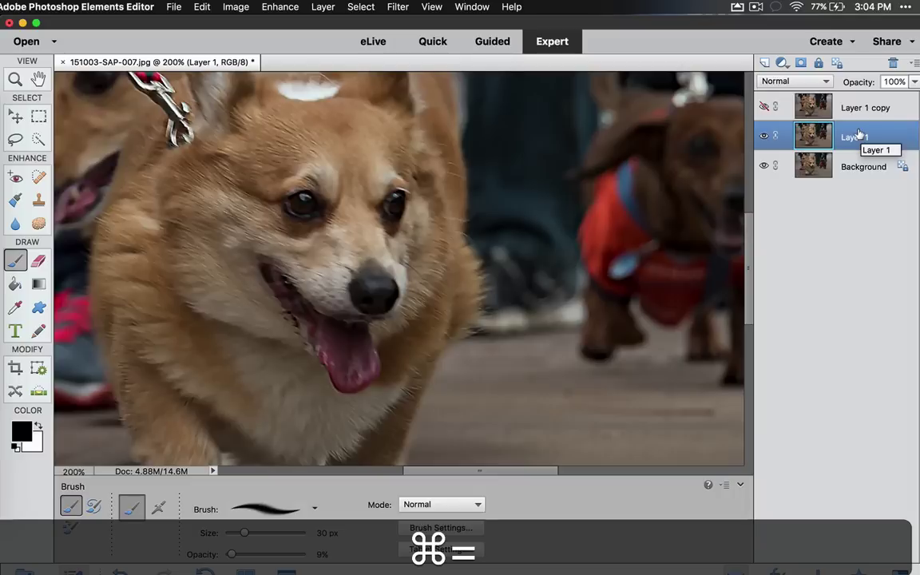
{"action": "key", "text": "super+equal"}
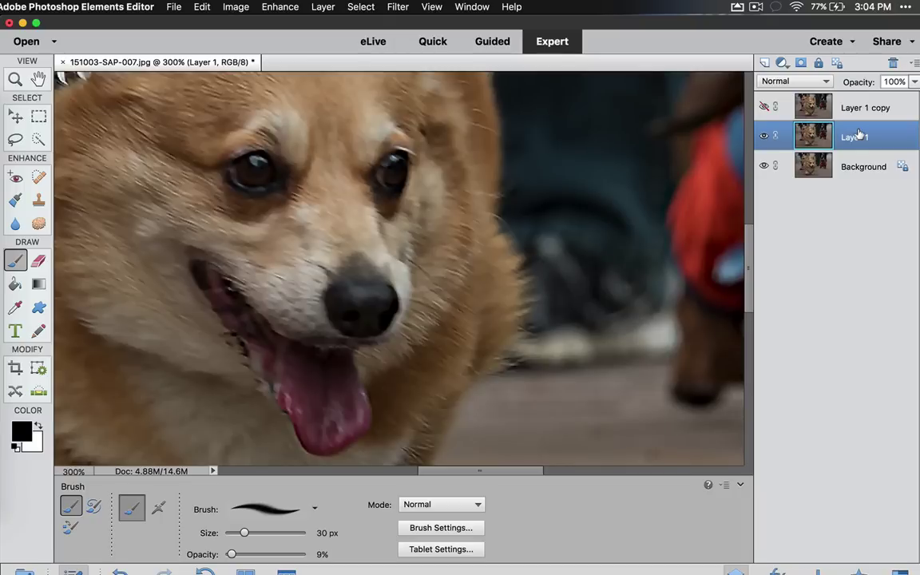
{"action": "key", "text": "super+0"}
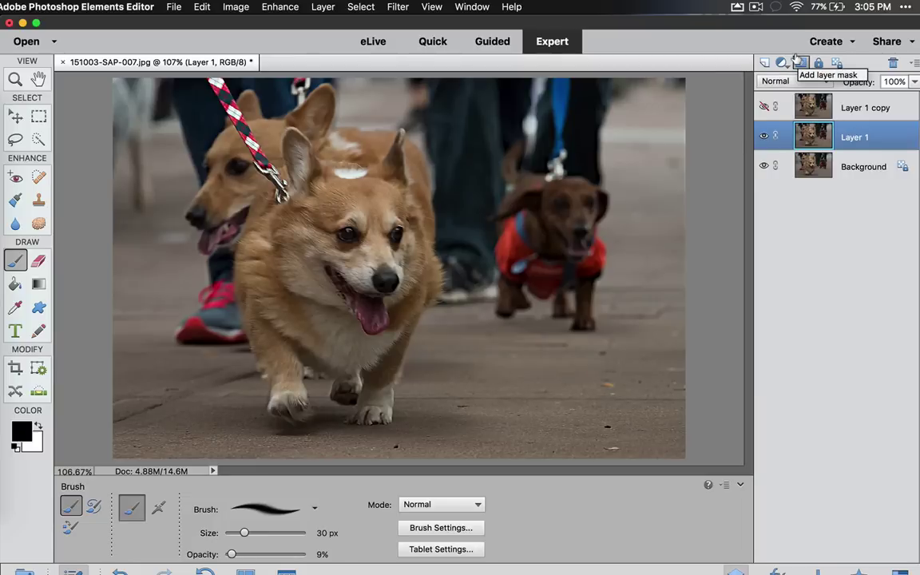
{"action": "left_click", "coordinate": [799, 62]}
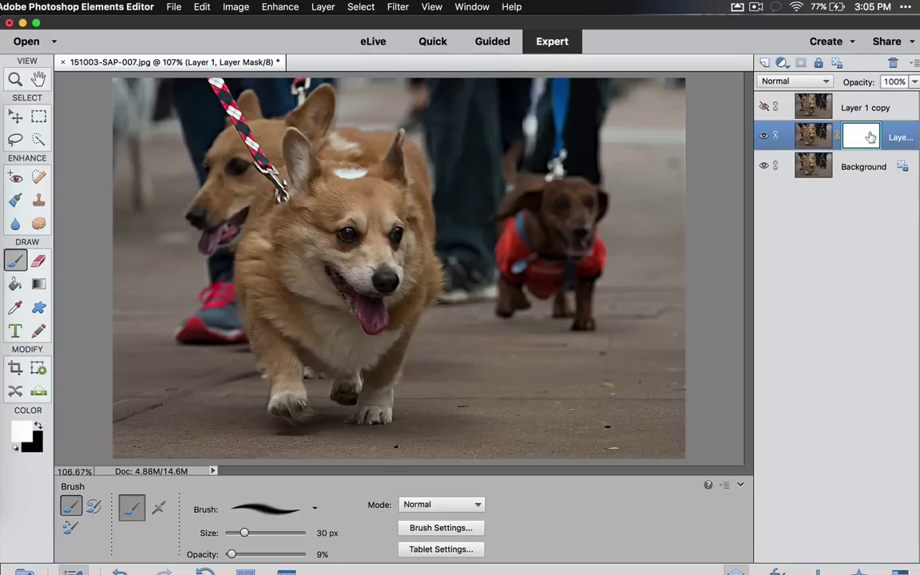
{"action": "key", "text": "super"}
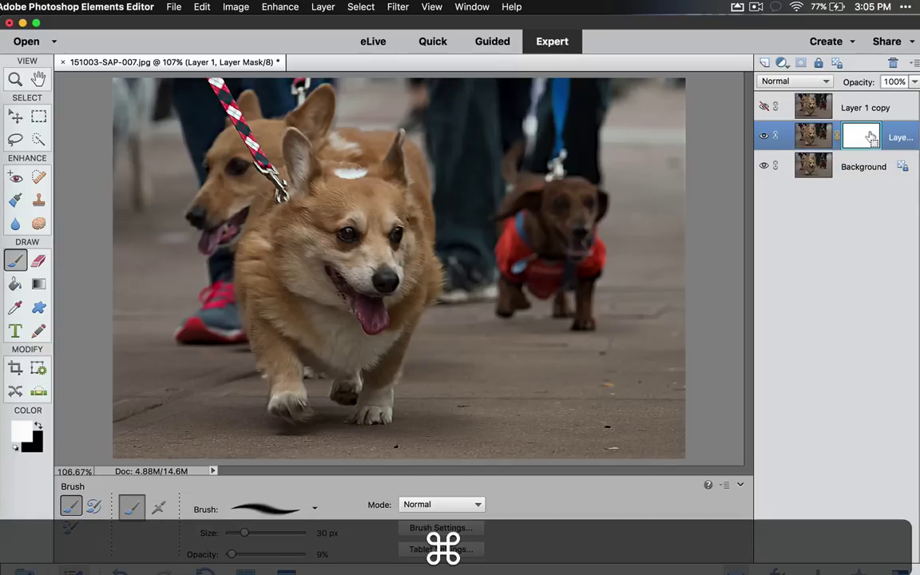
{"action": "key", "text": "super+z"}
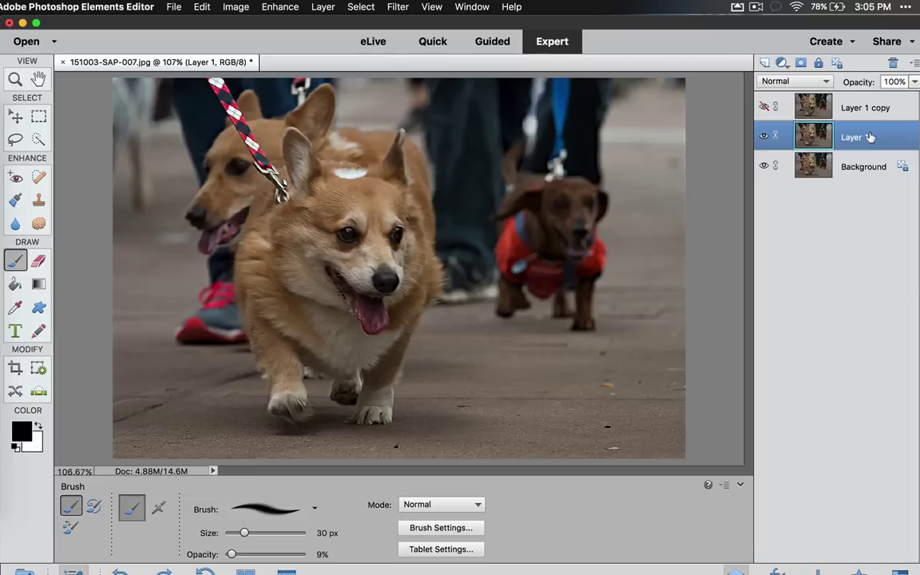
{"action": "key", "text": "alt"}
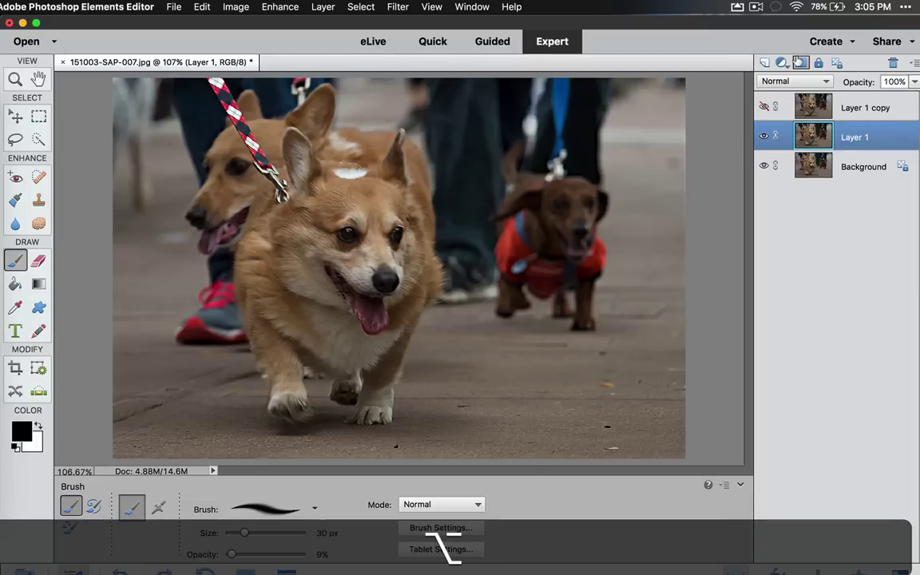
- Add a black hide-all mask to Layer 1, test a stroke on an eye, and check Brush Settings
{"action": "left_click", "coordinate": [800, 63], "text": "alt"}
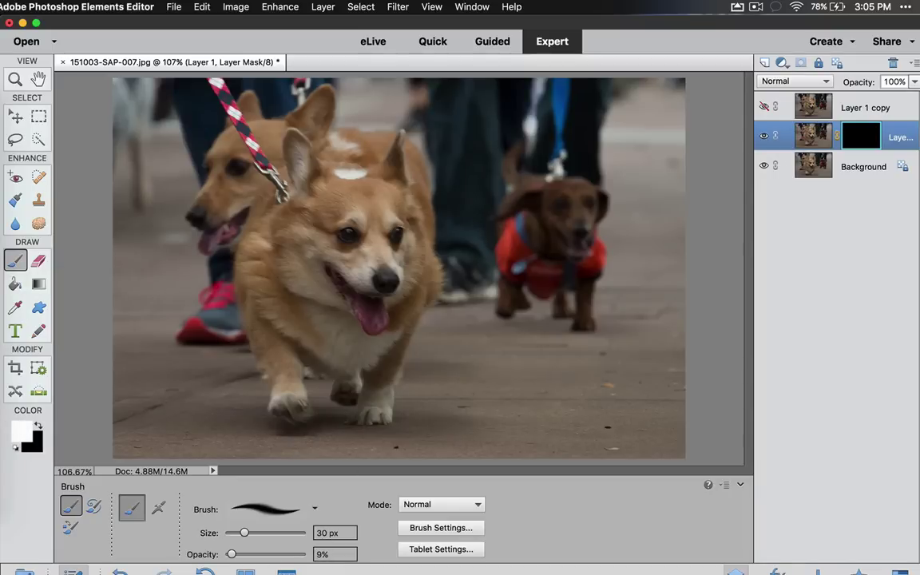
{"action": "mouse_move", "coordinate": [343, 231]}
{"action": "left_mouse_down"}
{"action": "mouse_move", "coordinate": [308, 206]}
{"action": "mouse_move", "coordinate": [349, 238]}
{"action": "left_mouse_up"}
{"action": "left_click", "coordinate": [434, 528]}
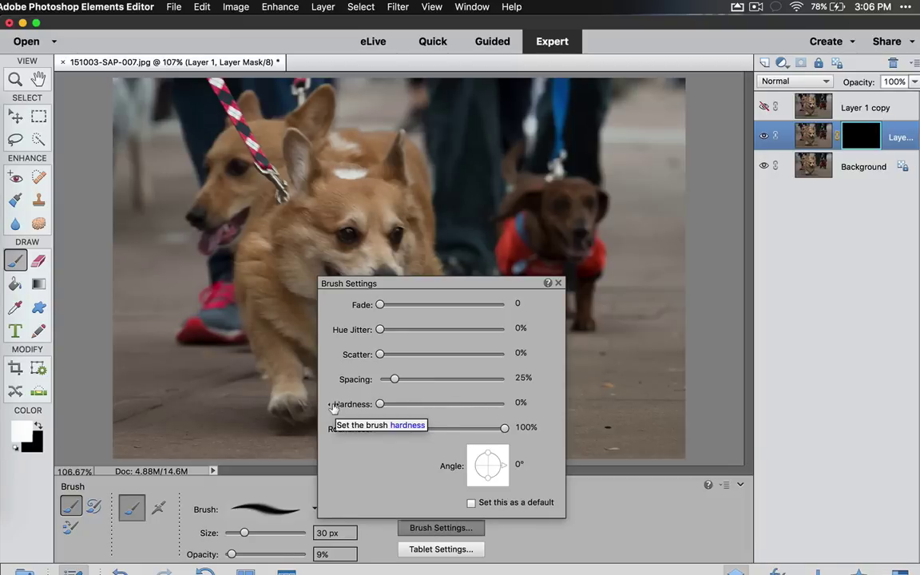
{"action": "left_click", "coordinate": [558, 284]}
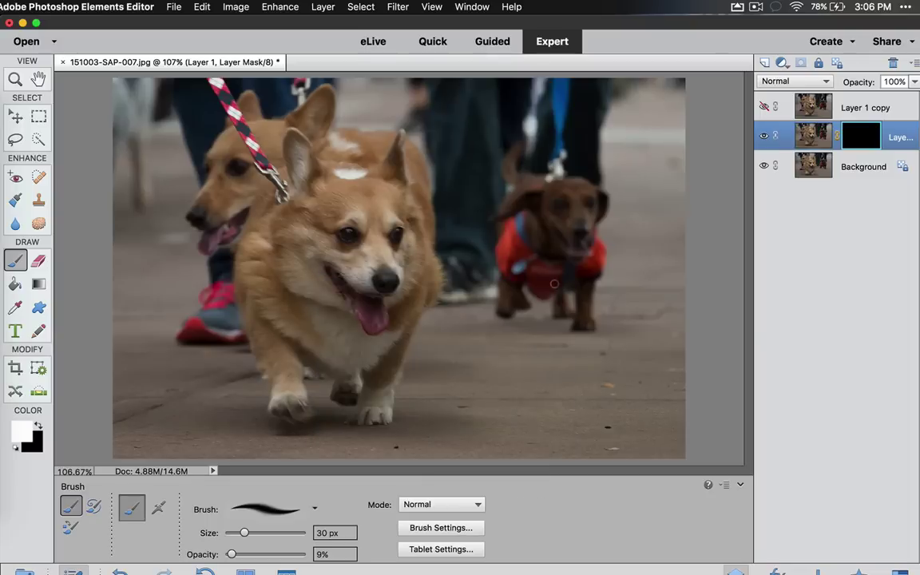
- At 300% zoom, paint white at 9% opacity over both corgi eyes on Layer 1's mask
{"action": "key", "text": "super"}
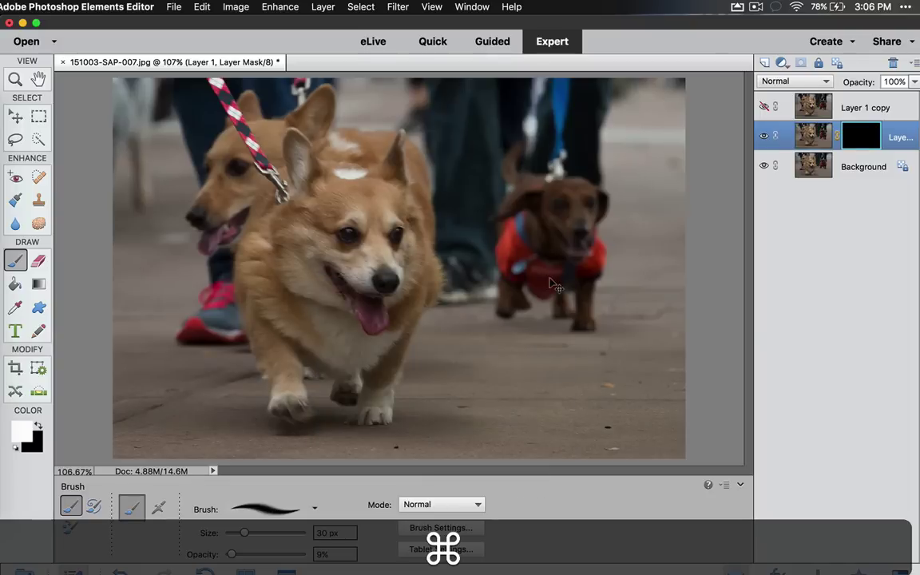
{"action": "key", "text": "super+equal"}
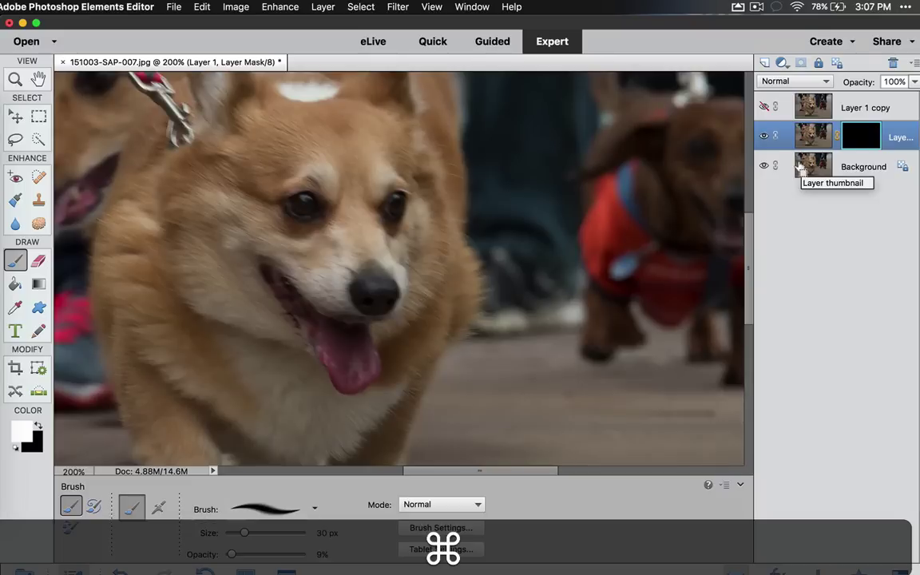
{"action": "key", "text": "super+equal"}
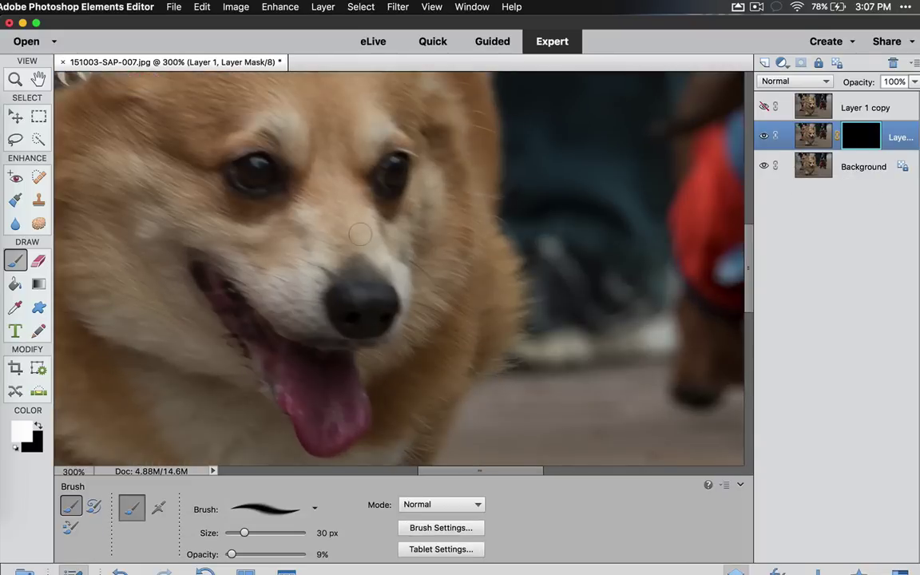
{"action": "mouse_move", "coordinate": [355, 219]}
{"action": "left_mouse_down"}
{"action": "mouse_move", "coordinate": [400, 262]}
{"action": "mouse_move", "coordinate": [443, 244]}
{"action": "mouse_move", "coordinate": [447, 257]}
{"action": "left_mouse_up"}
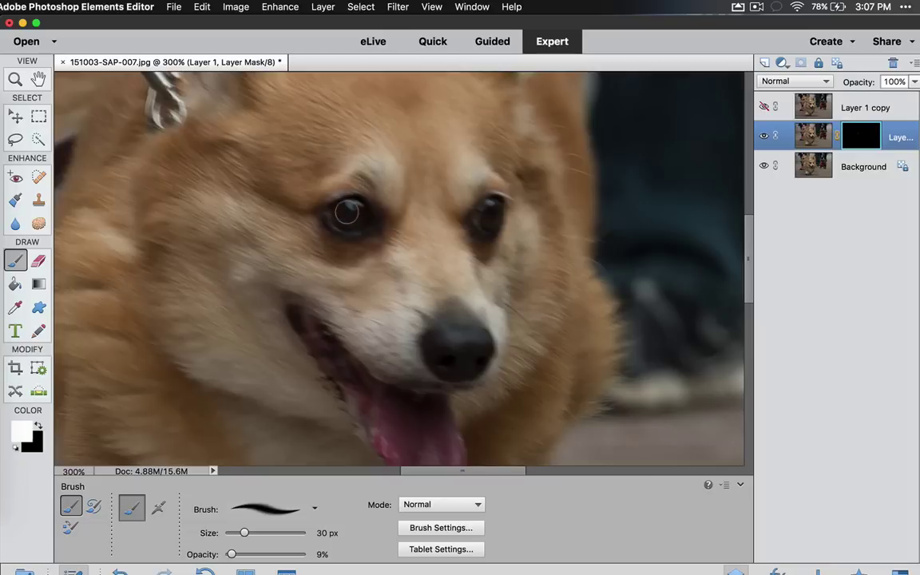
{"action": "mouse_move", "coordinate": [355, 216]}
{"action": "left_mouse_down"}
{"action": "mouse_move", "coordinate": [324, 215]}
{"action": "mouse_move", "coordinate": [345, 206]}
{"action": "left_mouse_up"}
{"action": "left_click_drag", "start_coordinate": [340, 218], "coordinate": [359, 220]}
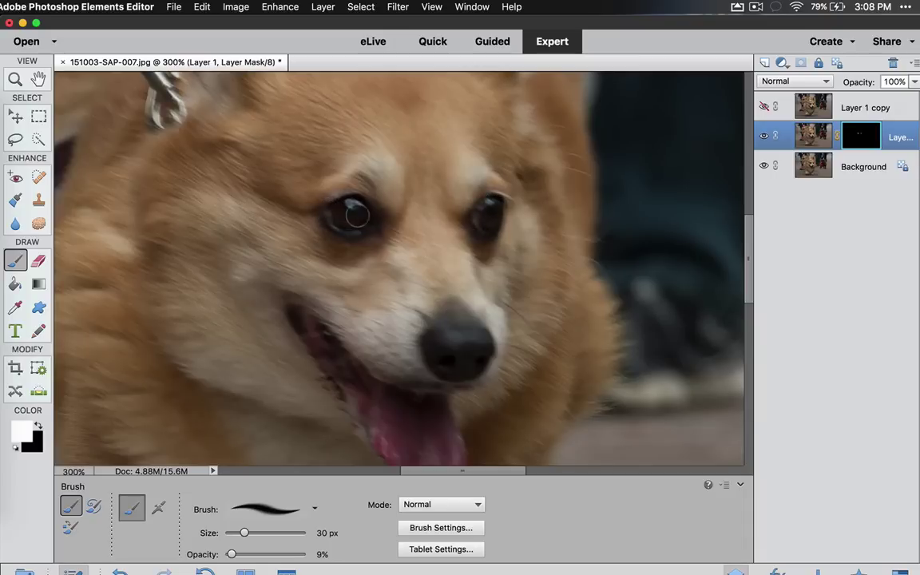
{"action": "mouse_move", "coordinate": [353, 207]}
{"action": "left_mouse_down"}
{"action": "mouse_move", "coordinate": [324, 192]}
{"action": "mouse_move", "coordinate": [311, 207]}
{"action": "mouse_move", "coordinate": [360, 234]}
{"action": "mouse_move", "coordinate": [294, 189]}
{"action": "mouse_move", "coordinate": [360, 220]}
{"action": "mouse_move", "coordinate": [297, 195]}
{"action": "left_mouse_up"}
{"action": "mouse_move", "coordinate": [469, 216]}
{"action": "left_mouse_down"}
{"action": "mouse_move", "coordinate": [495, 205]}
{"action": "mouse_move", "coordinate": [478, 220]}
{"action": "mouse_move", "coordinate": [486, 231]}
{"action": "mouse_move", "coordinate": [494, 216]}
{"action": "mouse_move", "coordinate": [479, 225]}
{"action": "mouse_move", "coordinate": [476, 218]}
{"action": "mouse_move", "coordinate": [338, 207]}
{"action": "mouse_move", "coordinate": [339, 221]}
{"action": "mouse_move", "coordinate": [358, 226]}
{"action": "mouse_move", "coordinate": [324, 216]}
{"action": "mouse_move", "coordinate": [369, 215]}
{"action": "left_mouse_up"}
- Fit the photo on screen, drop Layer 1's opacity to 66%, and toggle its visibility to compare
{"action": "key", "text": "super+0"}
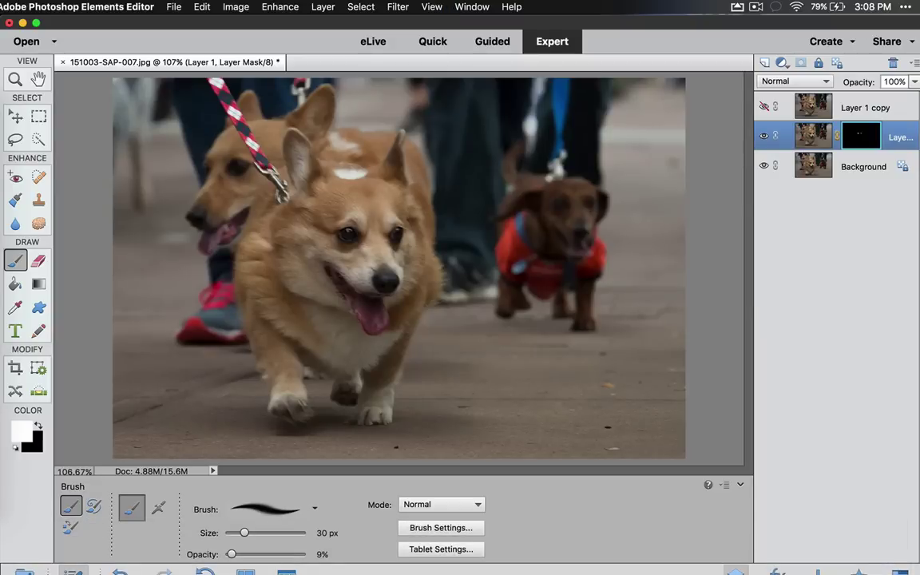
{"action": "left_click", "coordinate": [915, 81]}
{"action": "left_click_drag", "start_coordinate": [915, 96], "coordinate": [894, 102]}
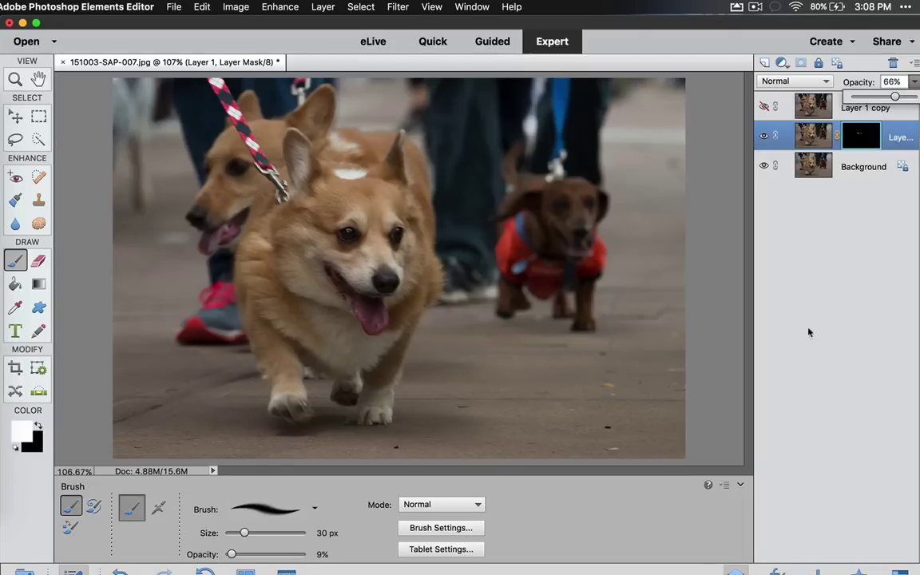
{"action": "left_click", "coordinate": [764, 132]}
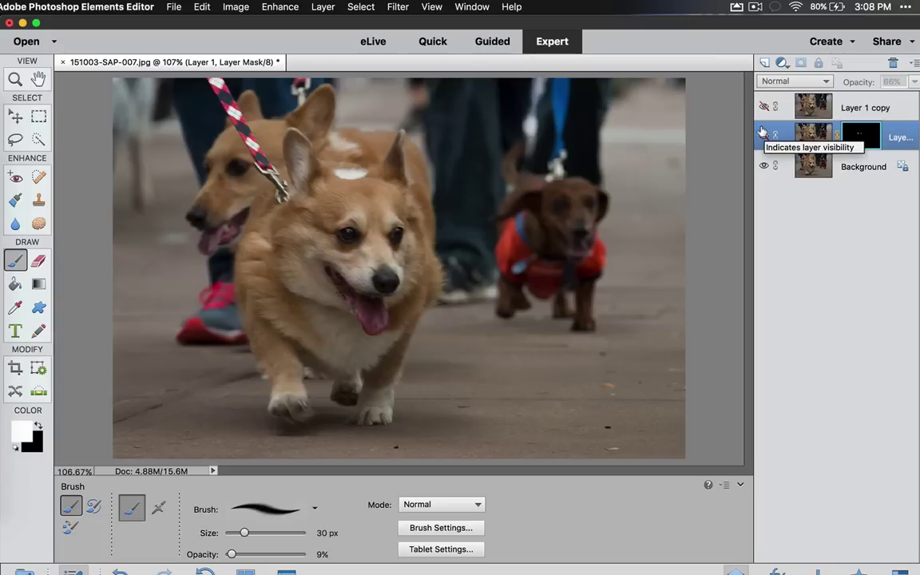
{"action": "left_click", "coordinate": [764, 133]}
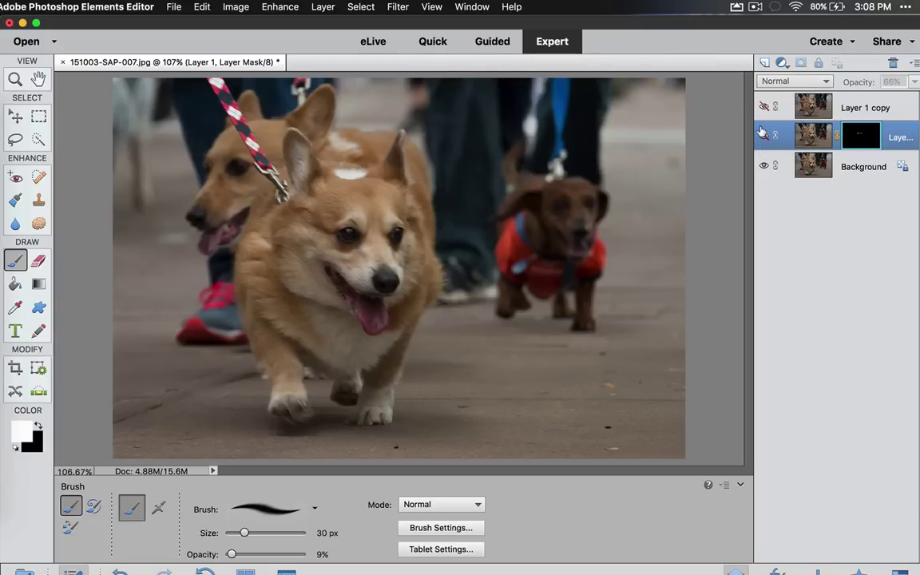